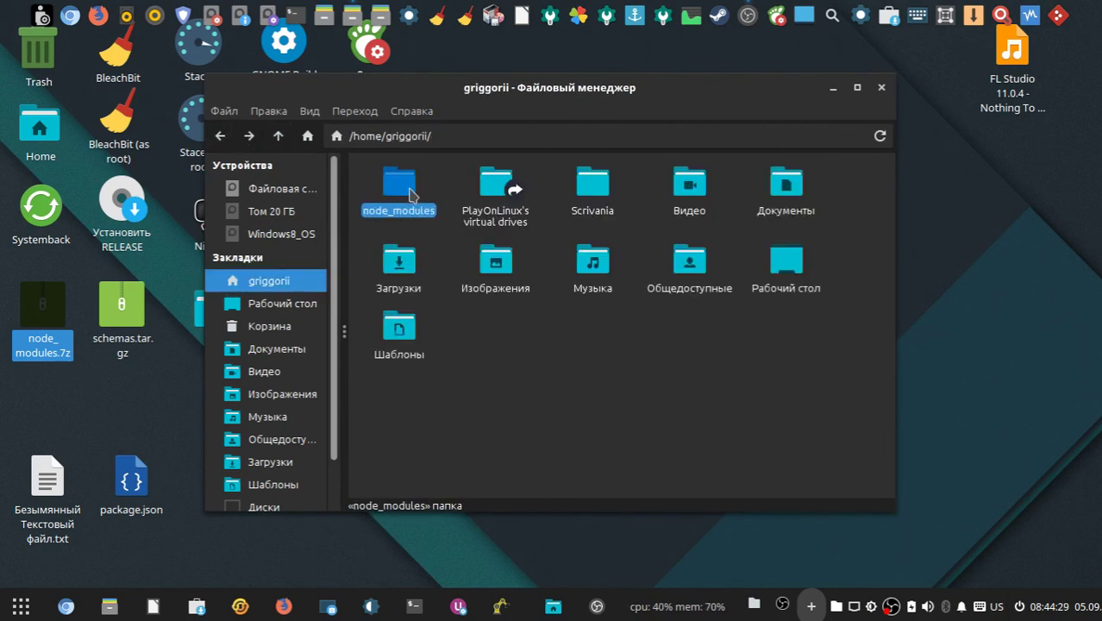
Check the size of the node_modules folder in its properties and close the properties window.
right_click(411, 195)
click(495, 527)
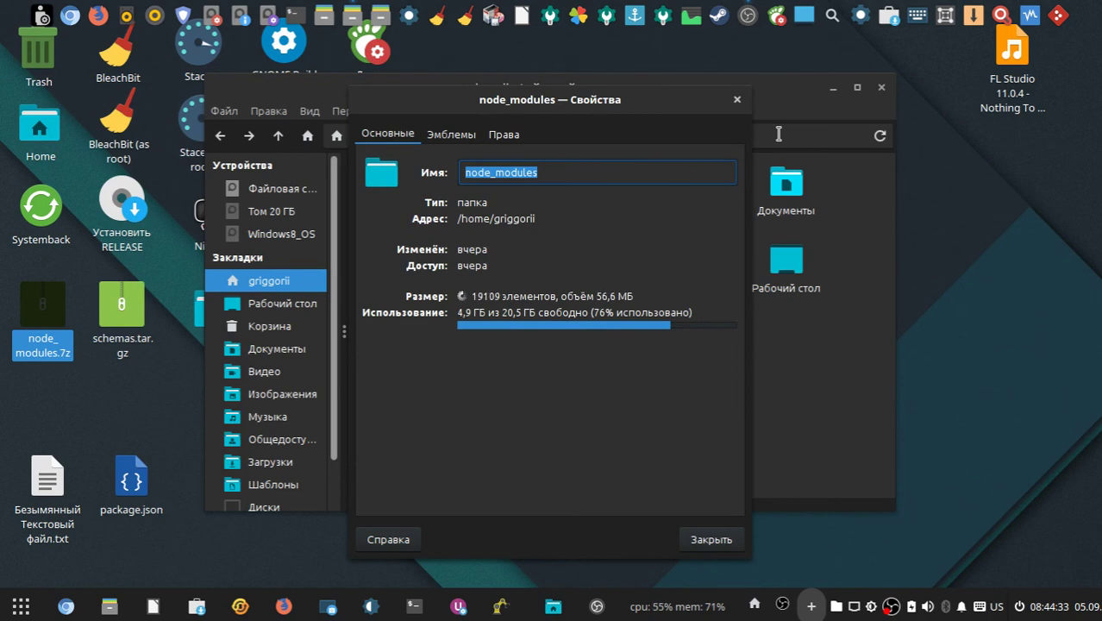
drag(563, 108, 765, 90)
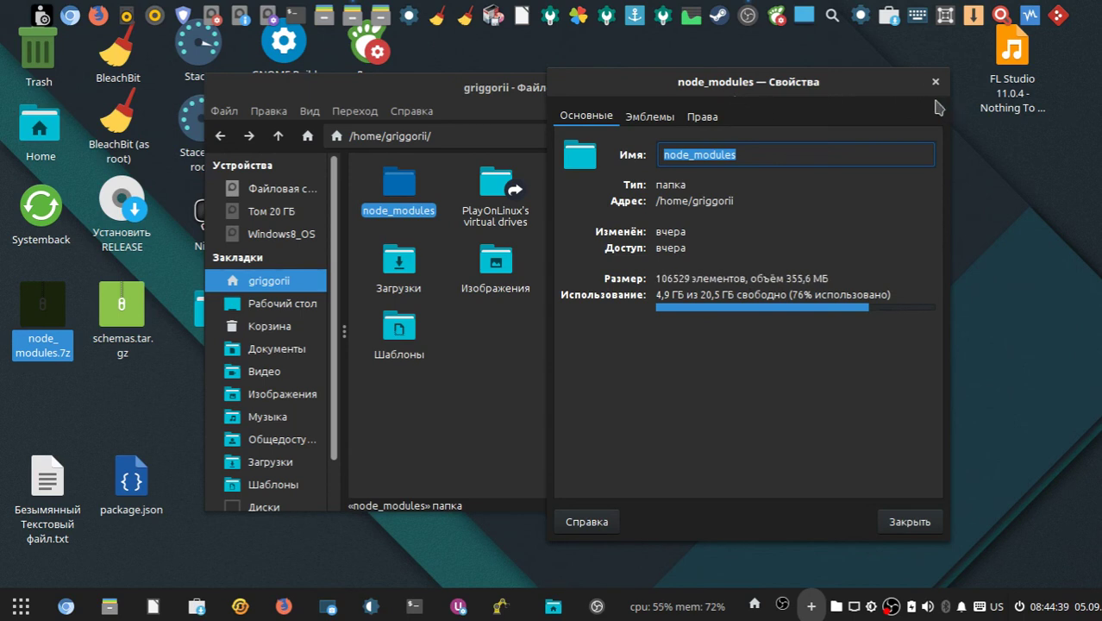
click(935, 81)
Open the node_modules folder and its buffer-equal subfolder.
right_click(390, 181)
click(412, 196)
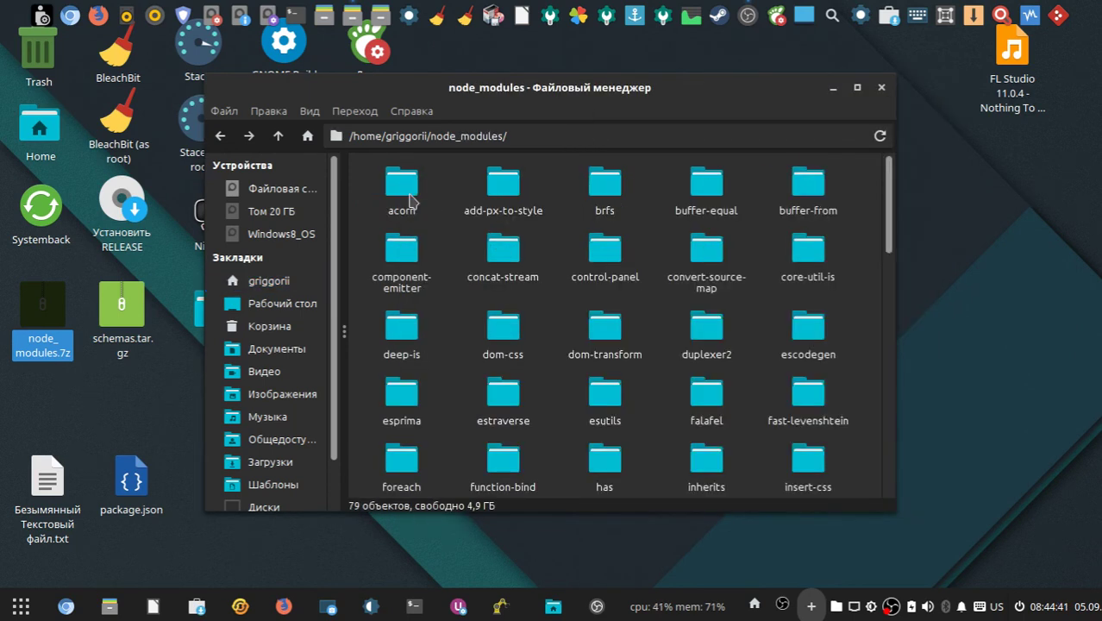
double_click(695, 188)
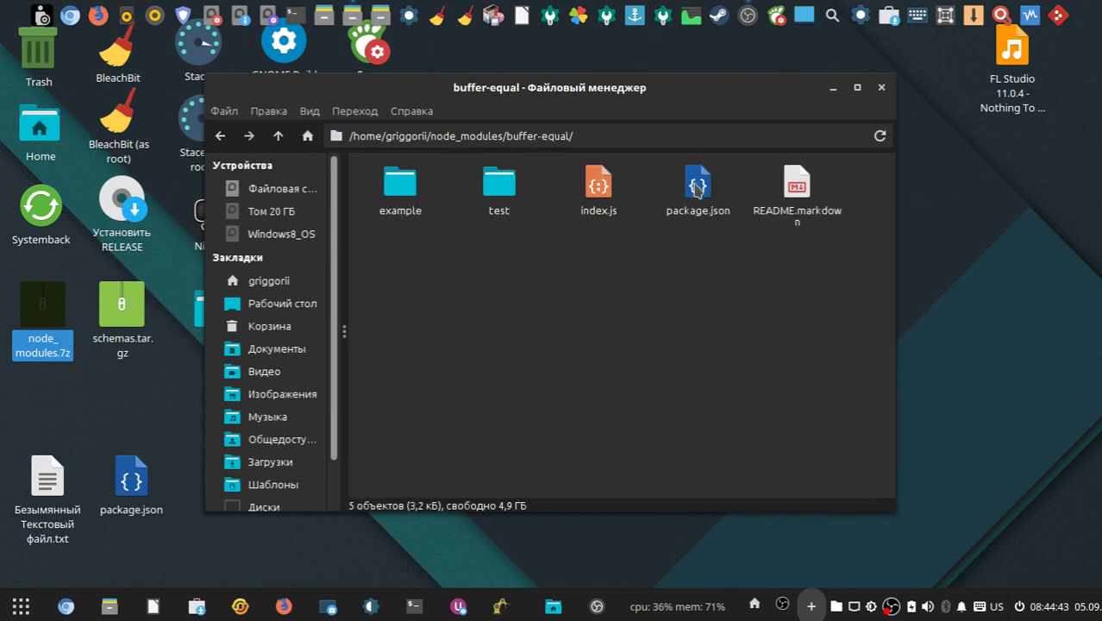
Open a terminal in the buffer-equal folder, enter "npm install" and leave the terminal.
right_click(449, 395)
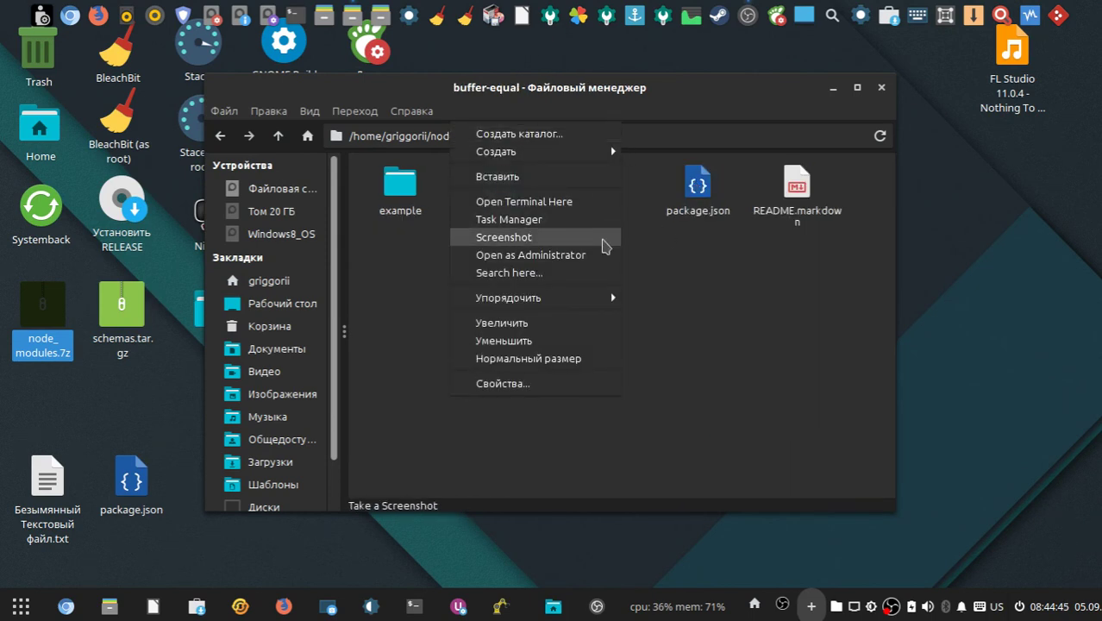
click(587, 202)
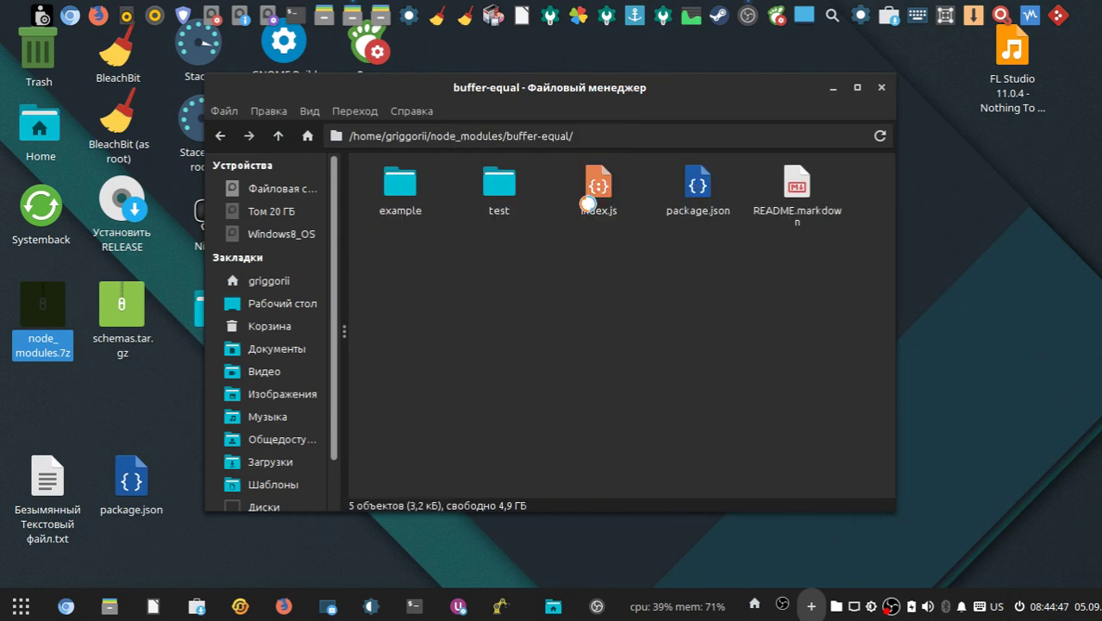
text(npm install)
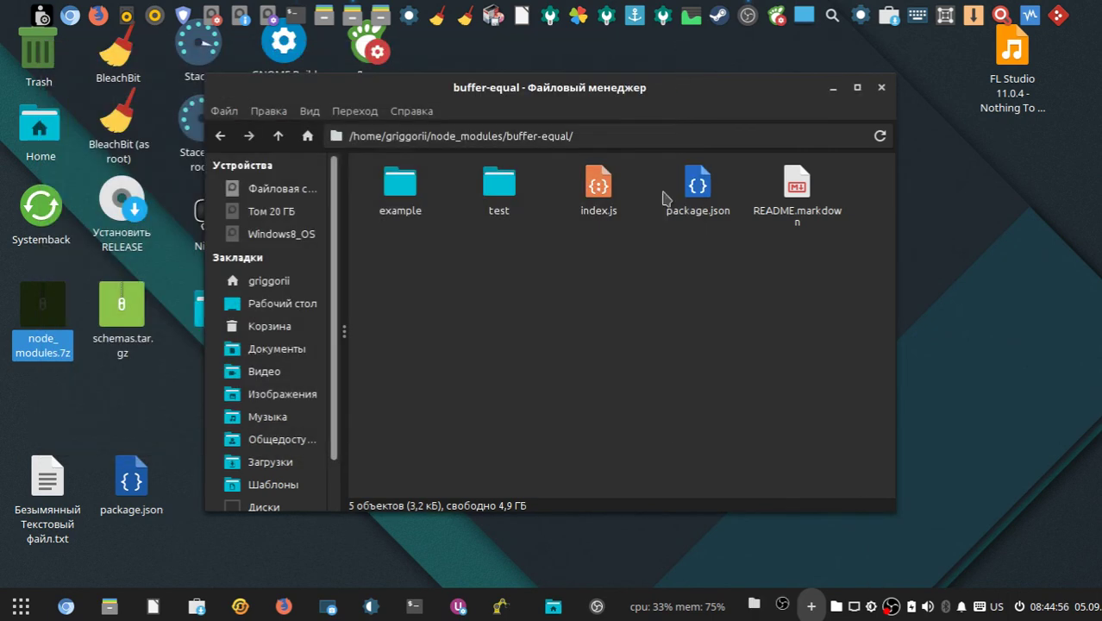
click(686, 54)
Return to the home folder and open the desktop archive node_modules.7z in the archive manager.
click(280, 139)
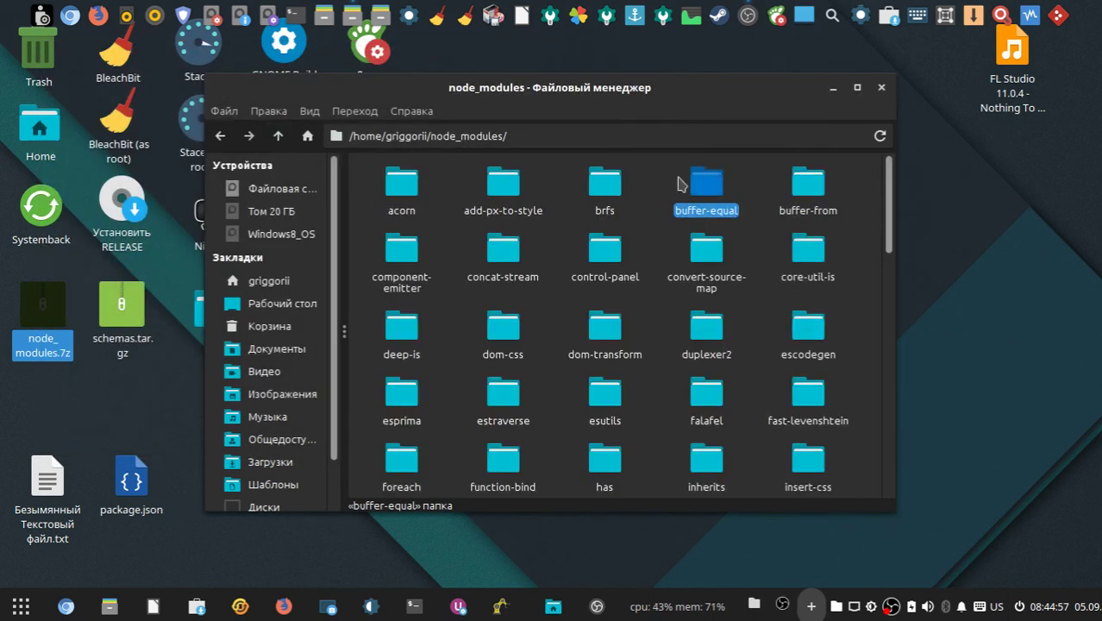
click(279, 138)
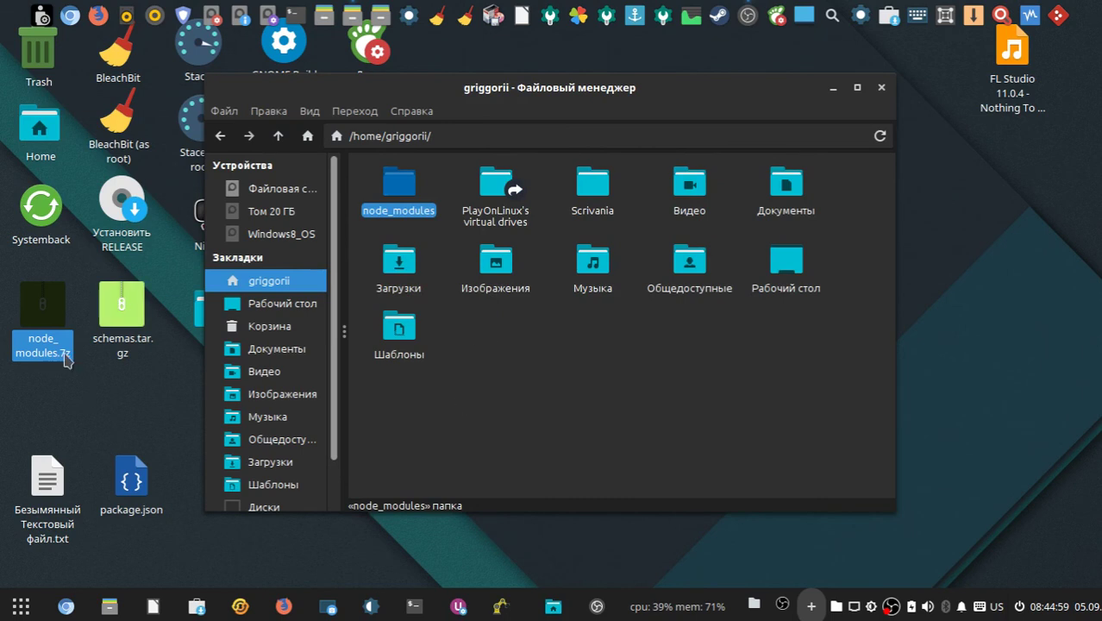
right_click(47, 326)
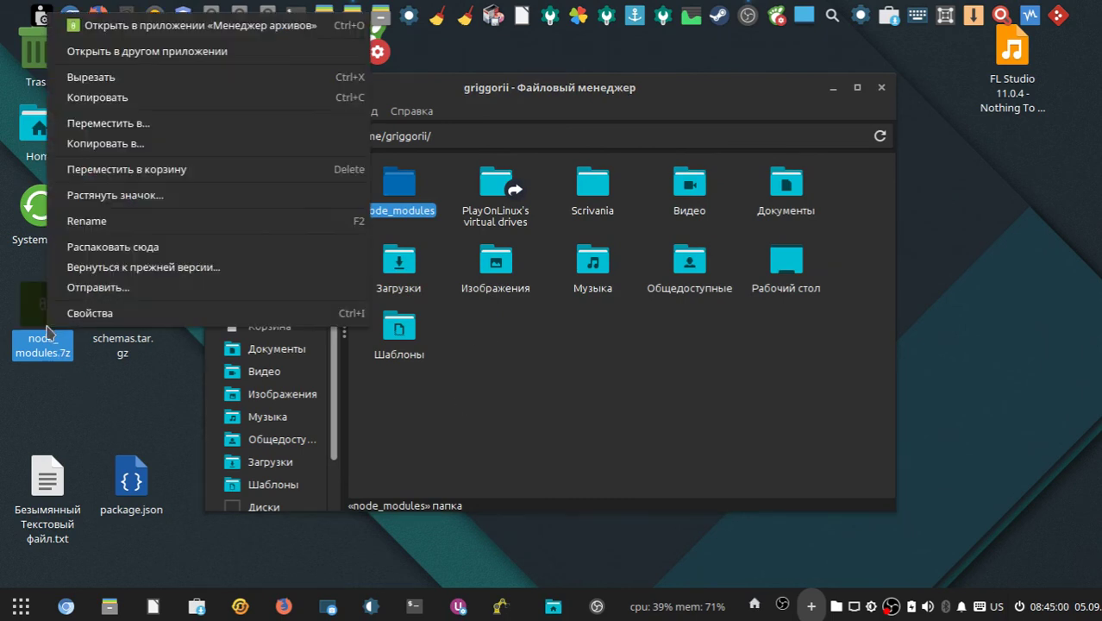
click(145, 29)
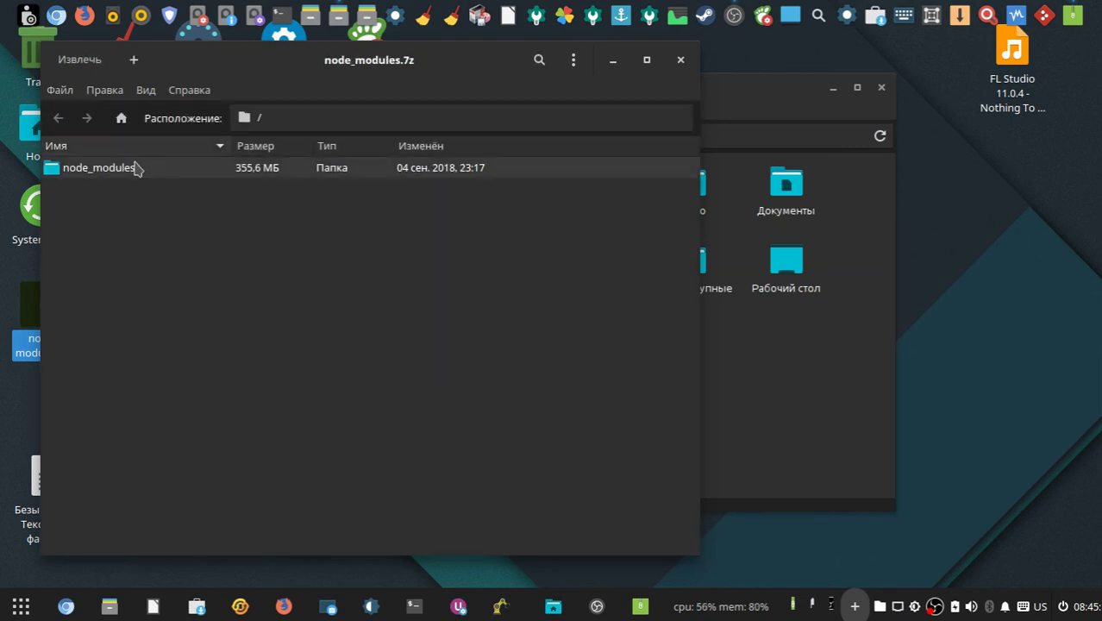
Open the node_modules folder inside the archive and look through its whole list of packages.
click(135, 168)
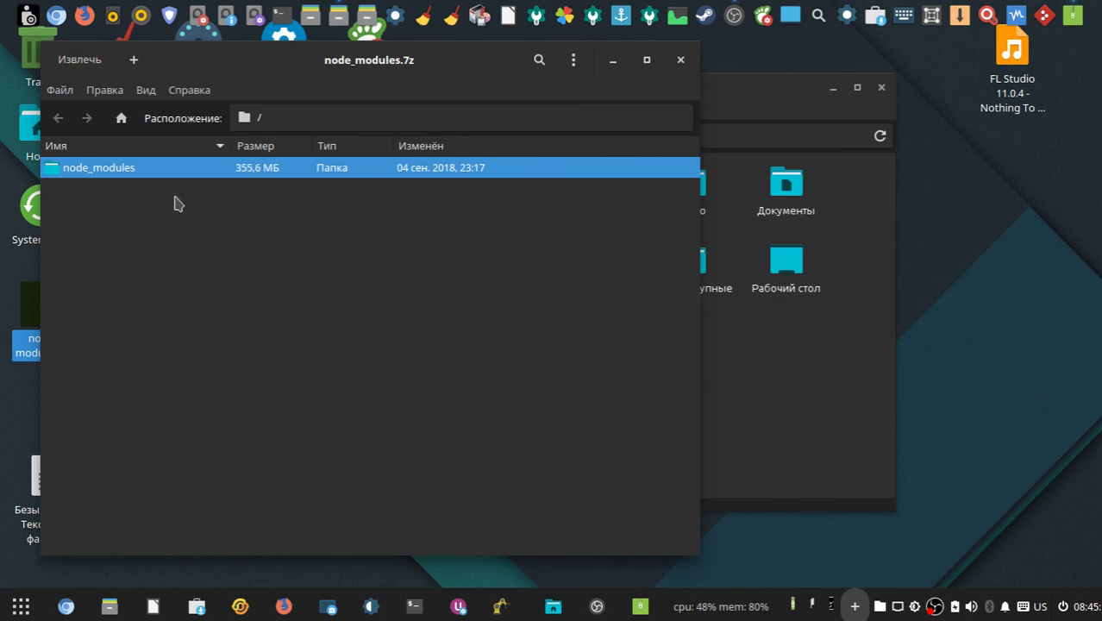
key(Return)
key(Menu)
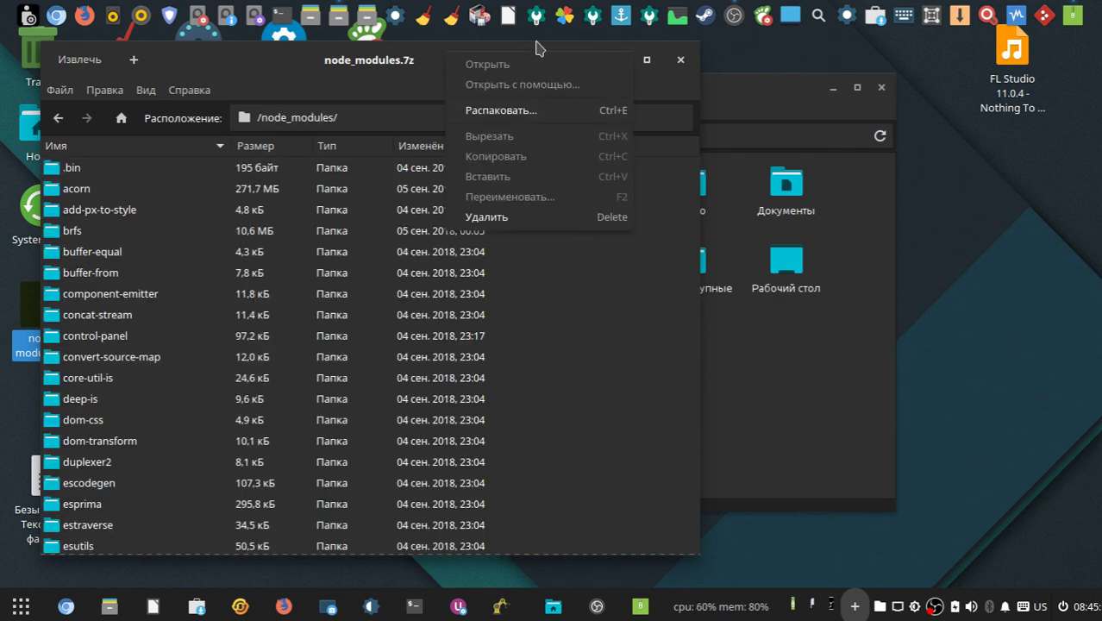
click(409, 49)
drag(413, 49, 782, 163)
drag(571, 179, 514, 67)
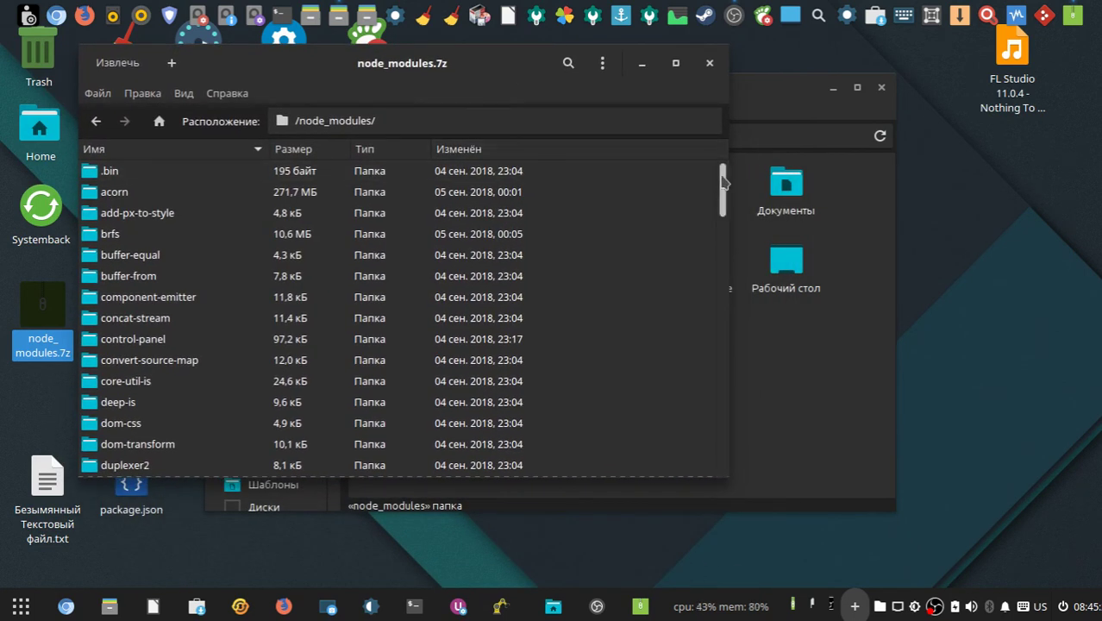
drag(724, 179, 742, 473)
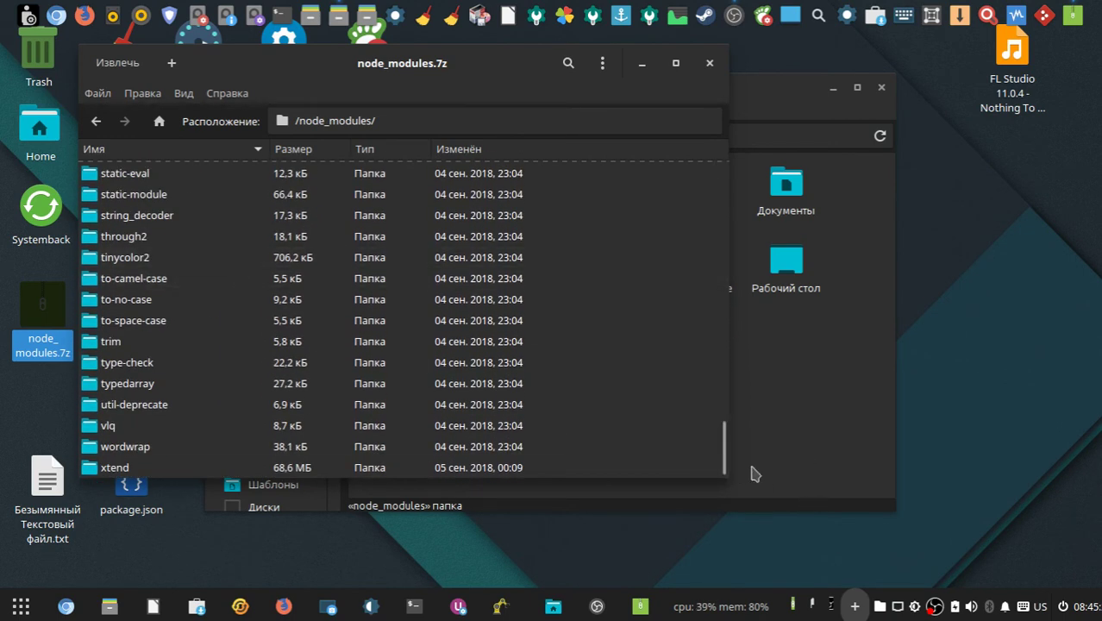
drag(723, 455, 712, 69)
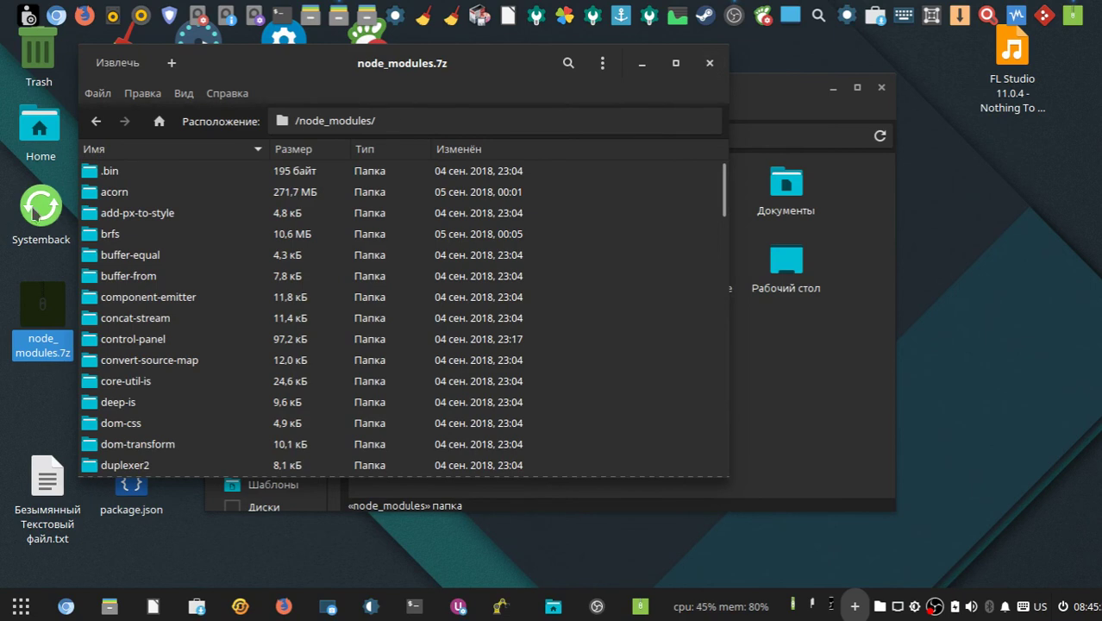
Inspect the .bin and acorn folders inside the archive, including acorn's node_modules entry, and close the archive.
click(112, 172)
double_click(112, 172)
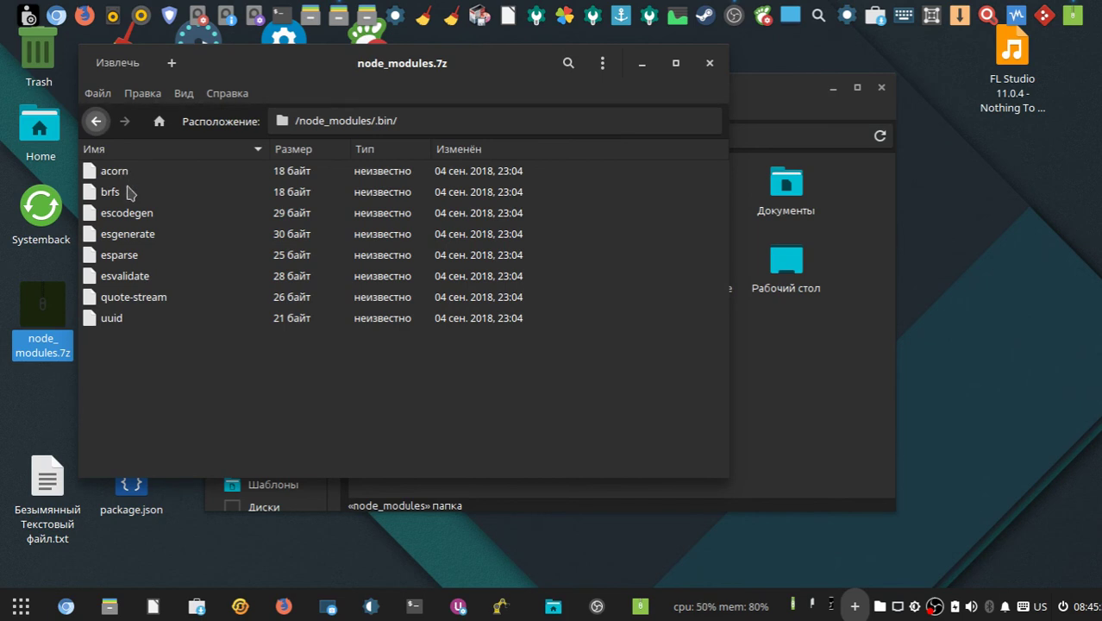
key(alt+Left)
click(214, 193)
double_click(214, 194)
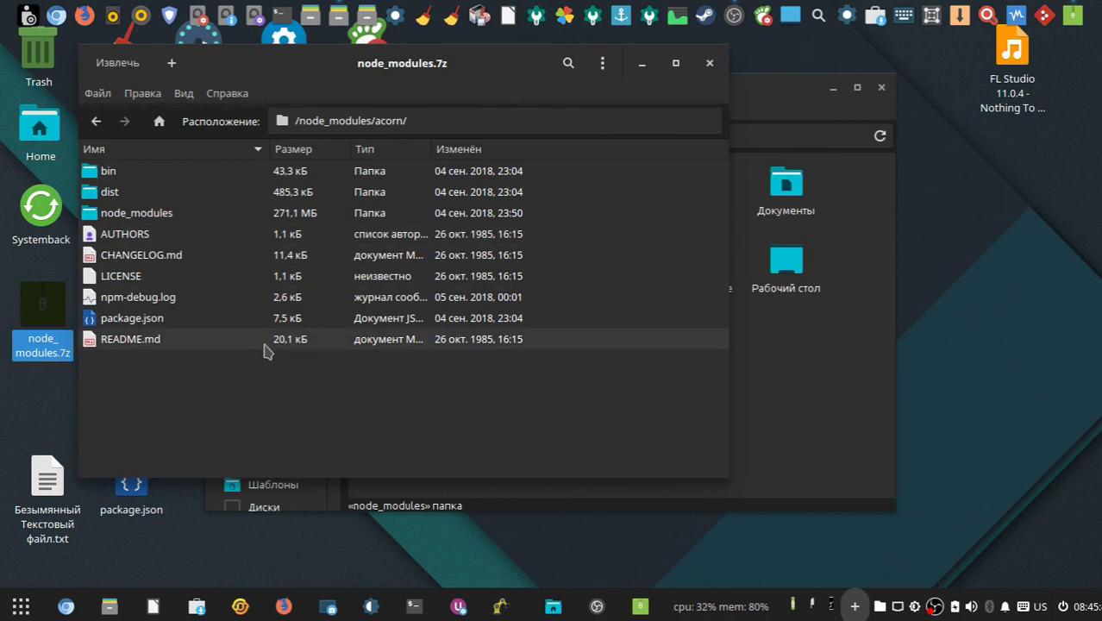
click(170, 216)
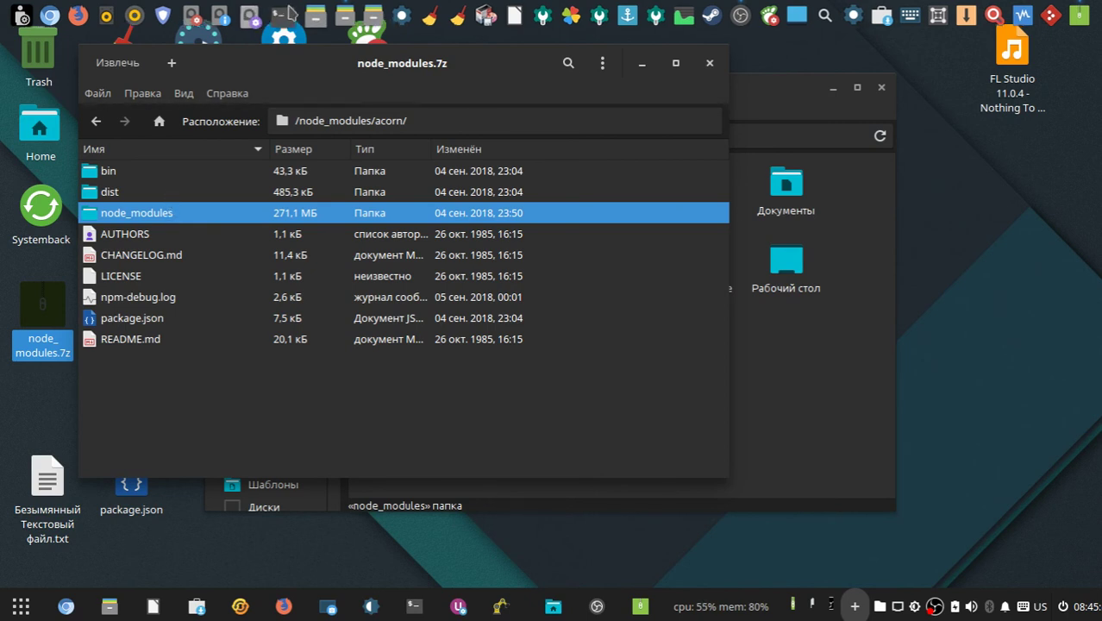
key(ctrl+w)
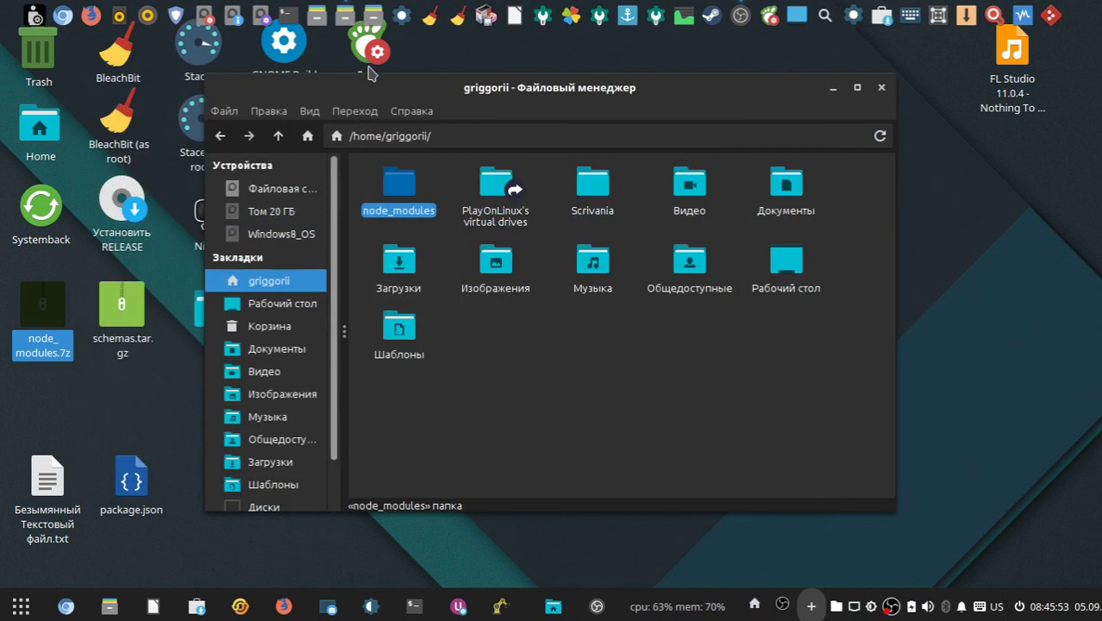
Examine the nested node_modules folder of the acorn package in the home directory and return to the acorn folder.
double_click(407, 187)
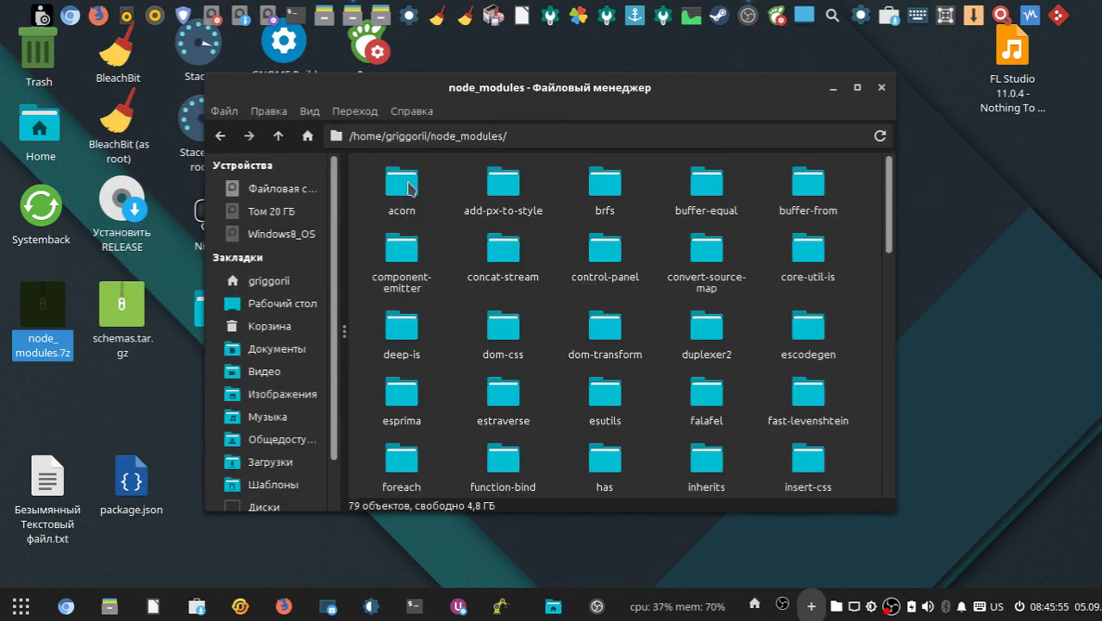
double_click(399, 186)
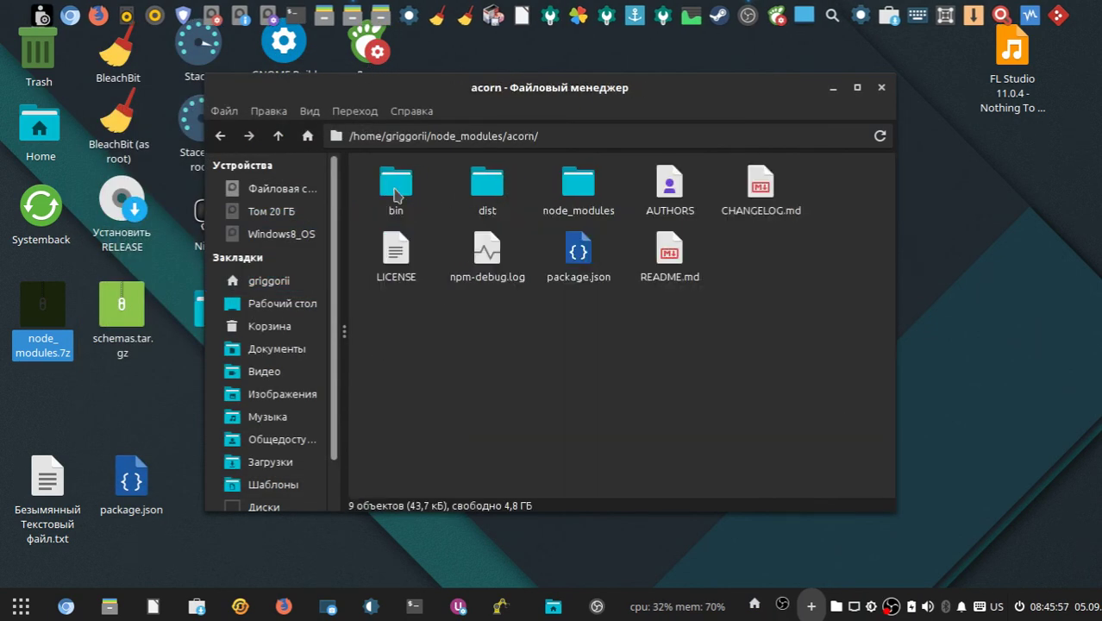
click(583, 192)
double_click(583, 192)
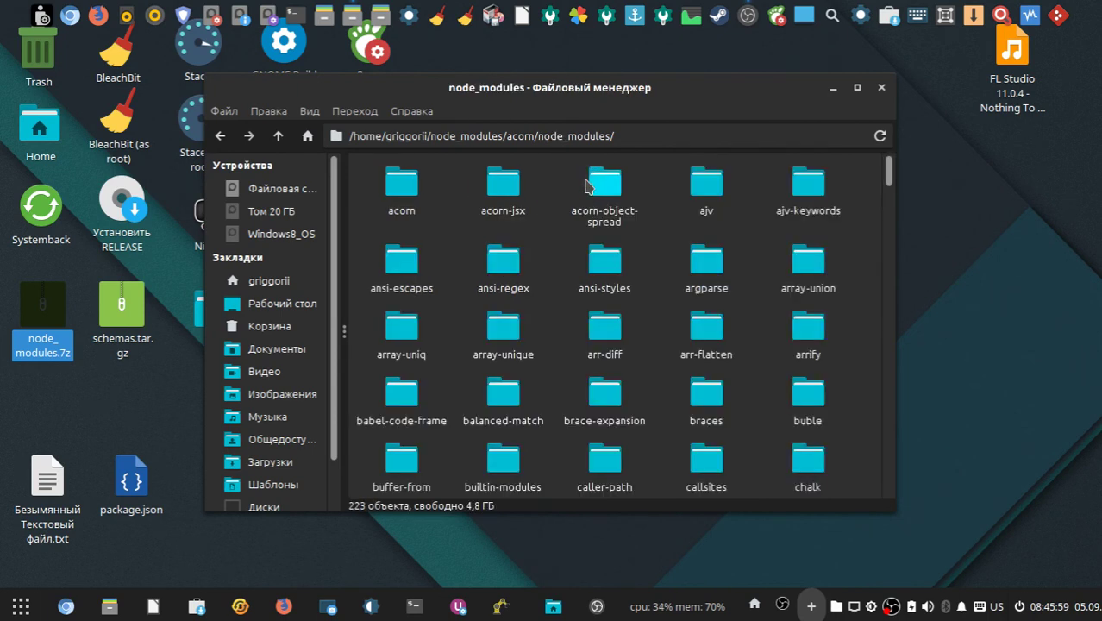
click(278, 135)
right_click(571, 191)
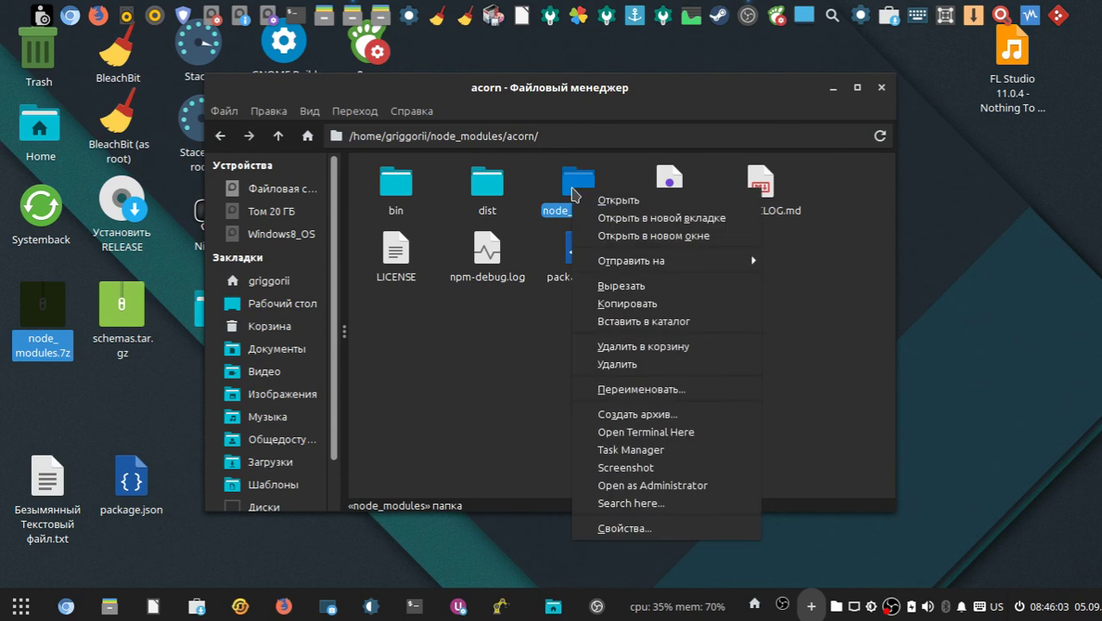
click(450, 64)
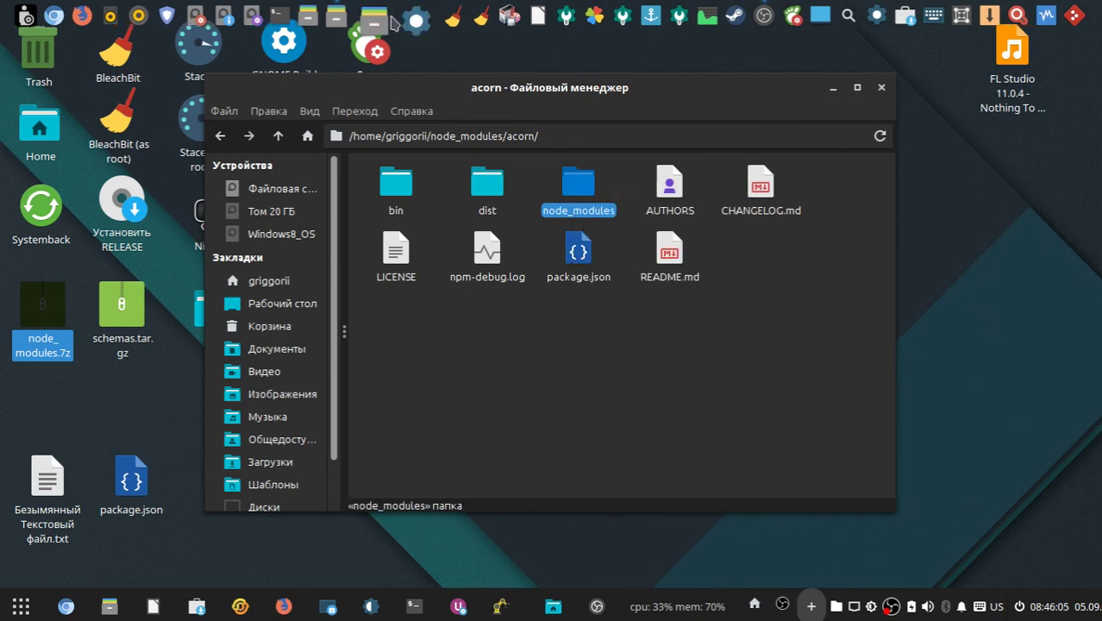
Open the home folder in the other file manager and review the available actions for the Видео folder.
click(333, 22)
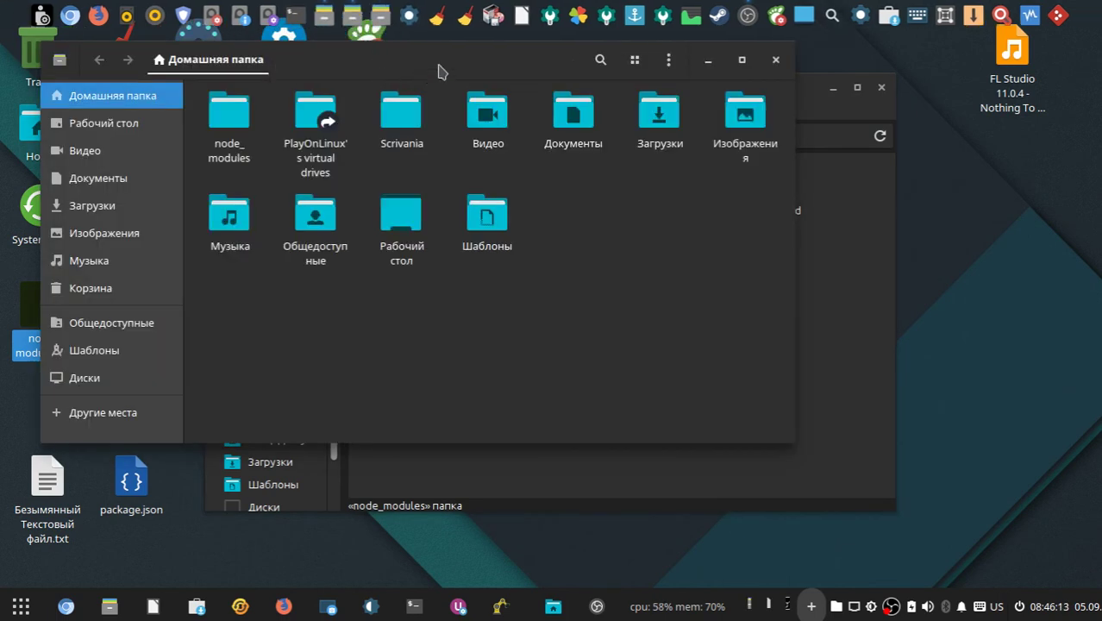
right_click(490, 118)
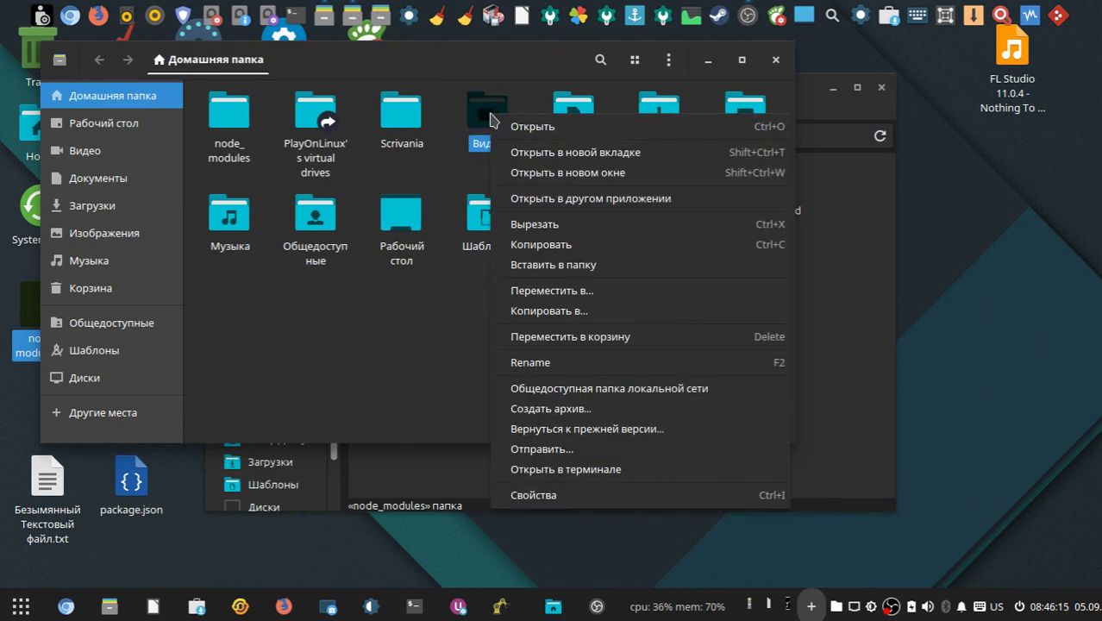
click(423, 340)
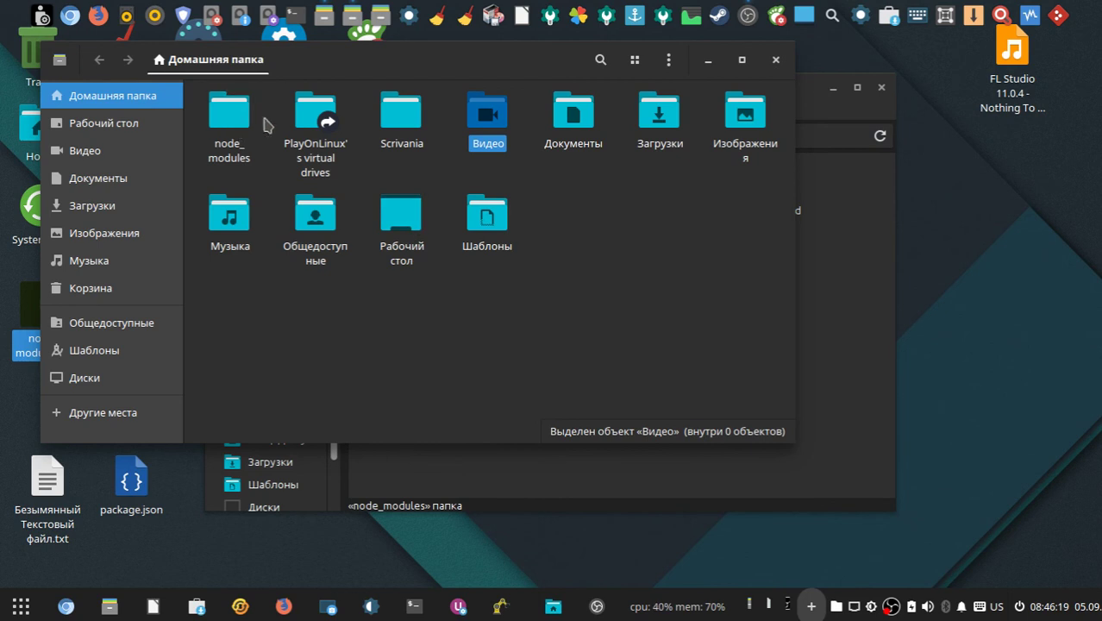
Search all applications for "baobab" as a program to open the node_modules folder with, and cancel the selection.
right_click(237, 125)
click(275, 211)
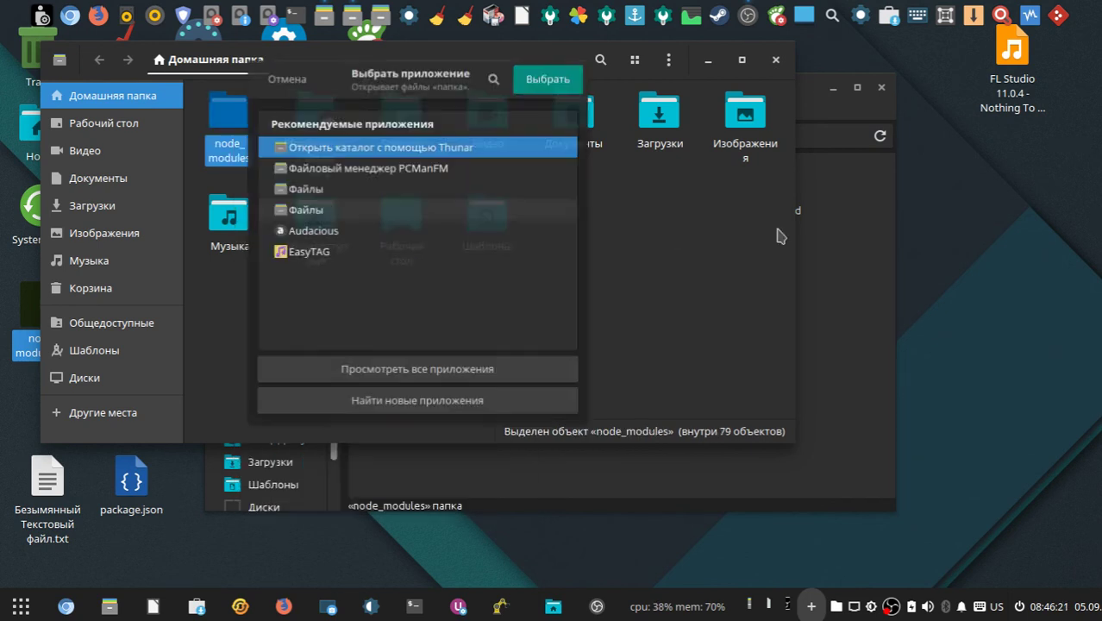
click(534, 370)
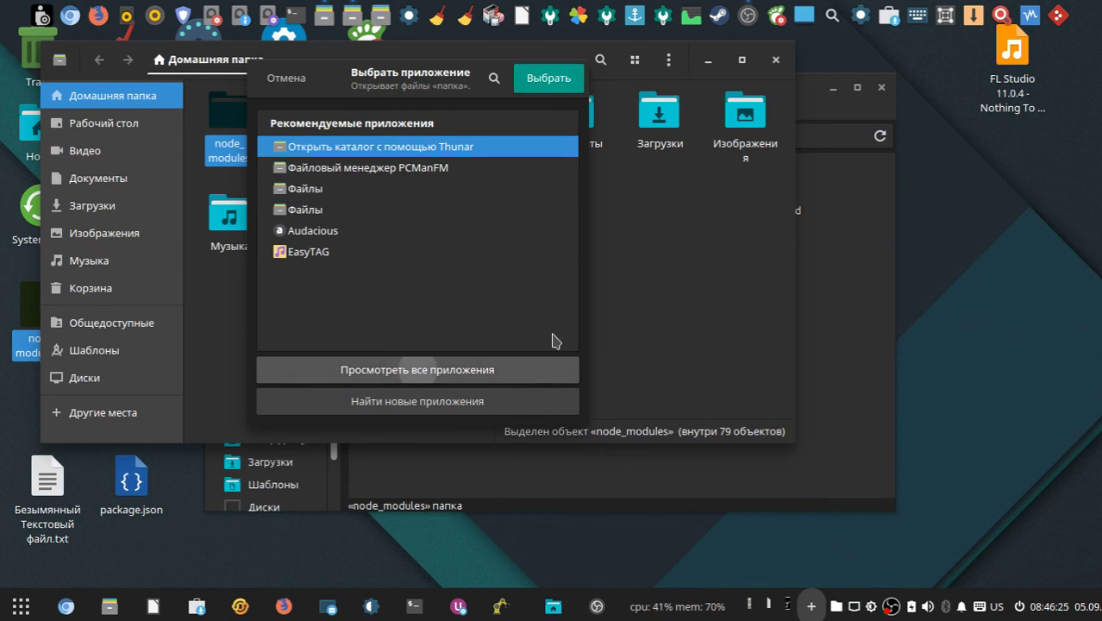
drag(575, 126, 583, 241)
click(495, 77)
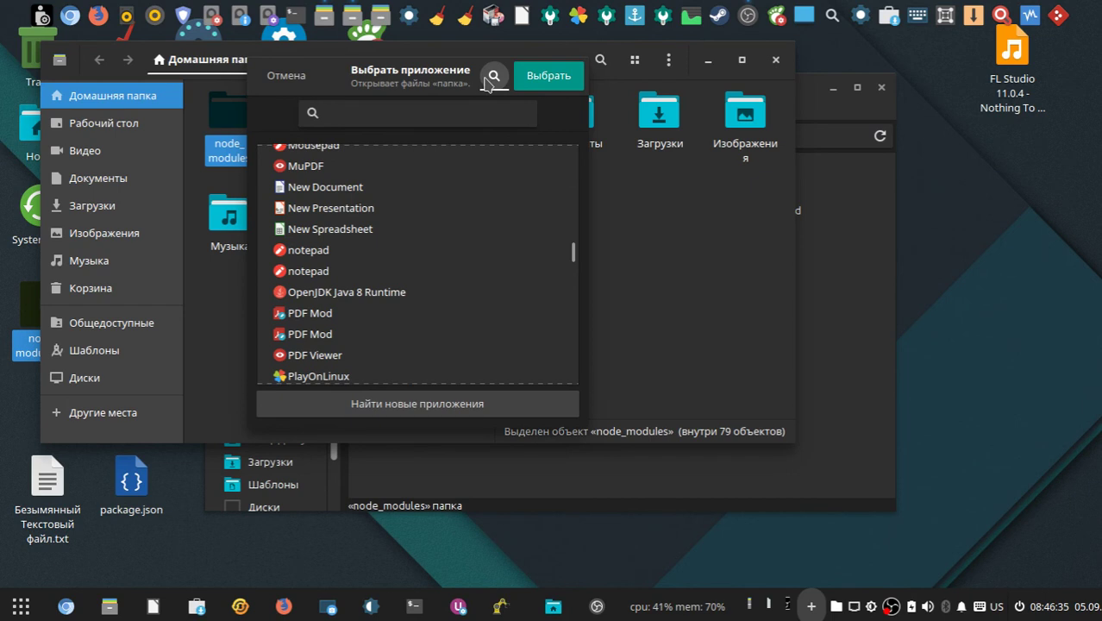
text(baobab)
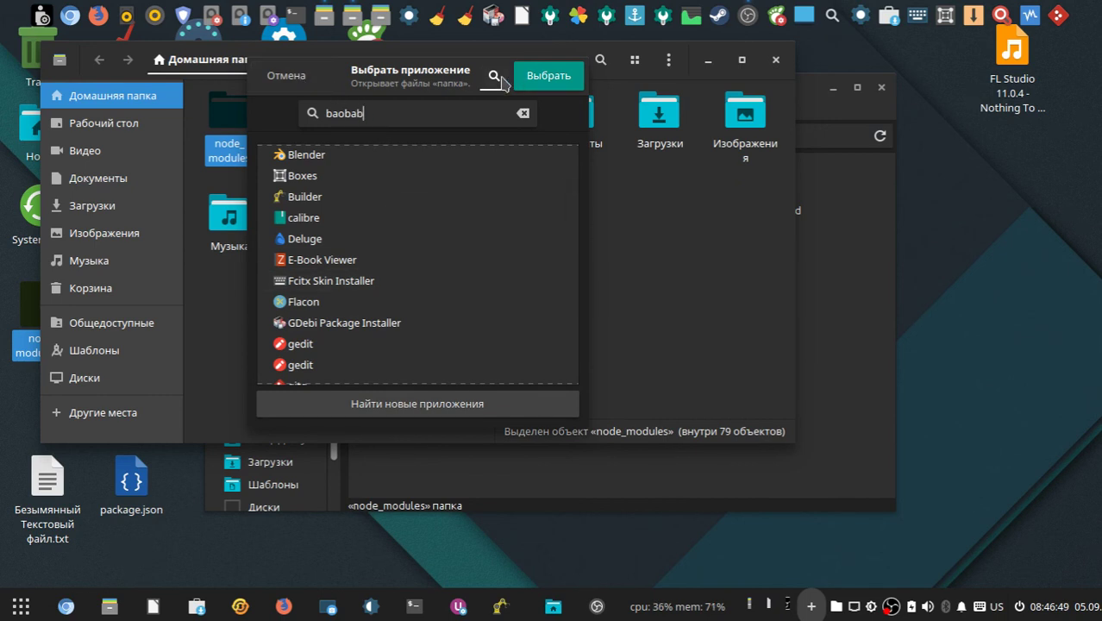
click(524, 114)
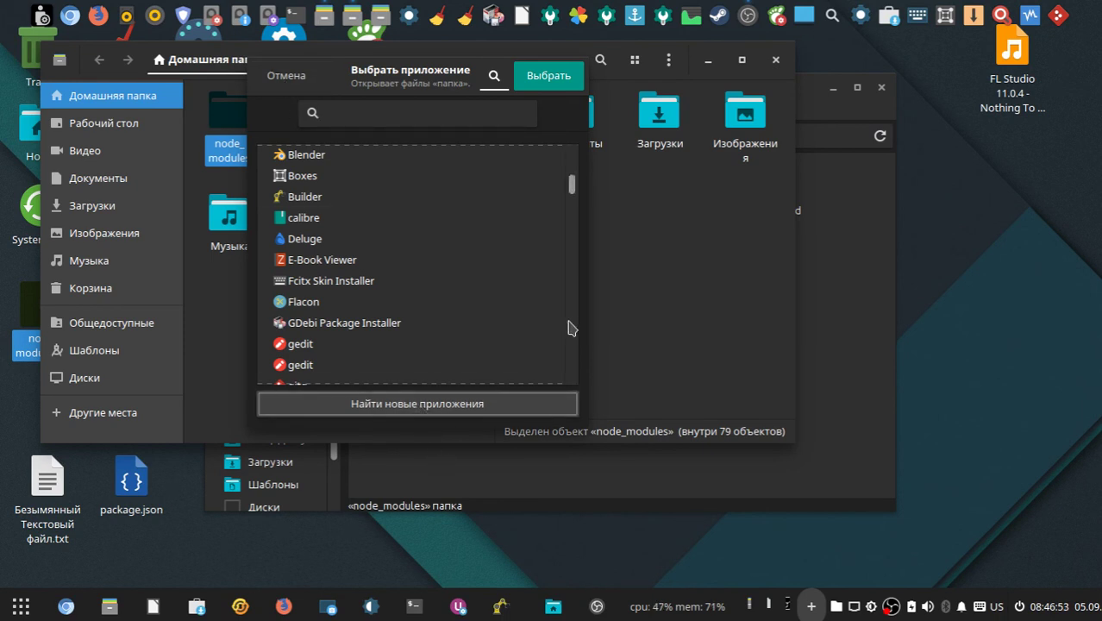
click(289, 79)
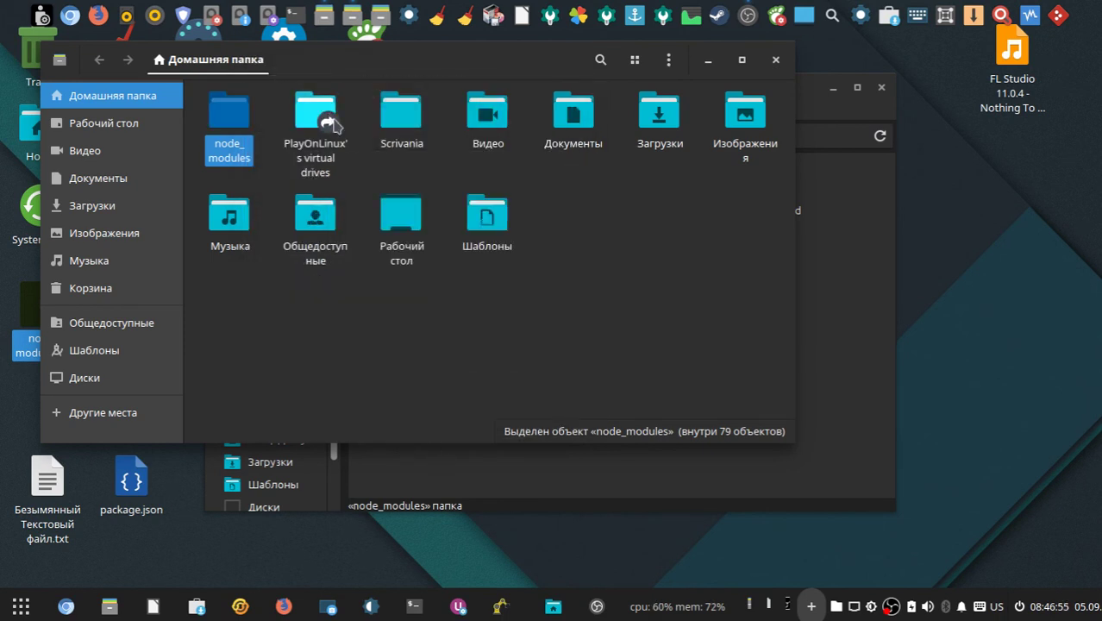
Look for new applications that can open the node_modules folder, and move the software center window clear of the application chooser.
key(Menu)
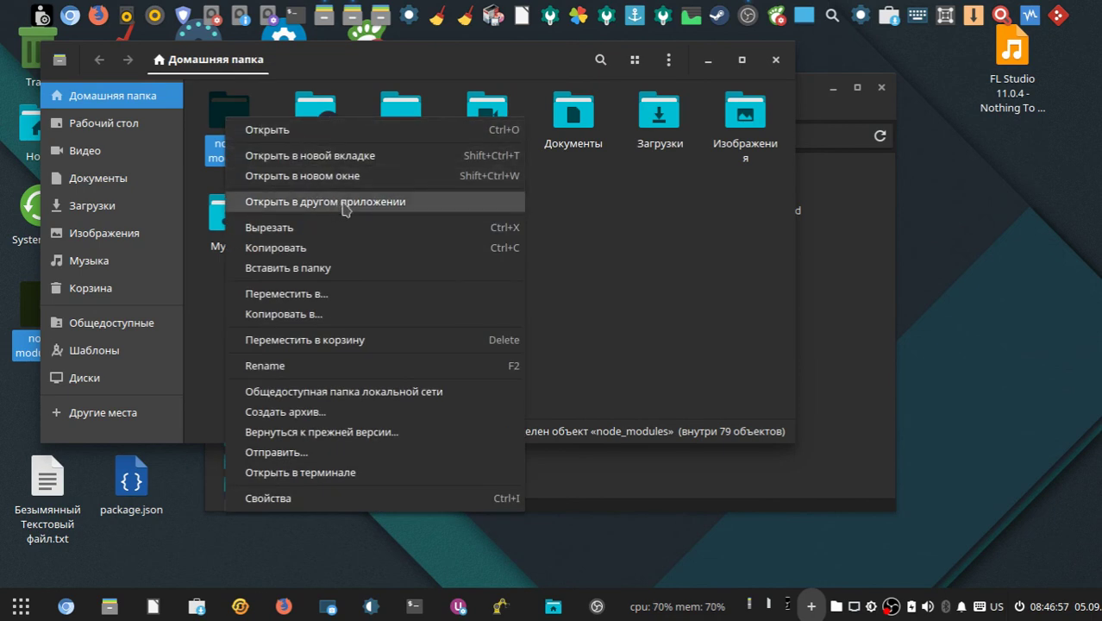
click(344, 203)
click(418, 401)
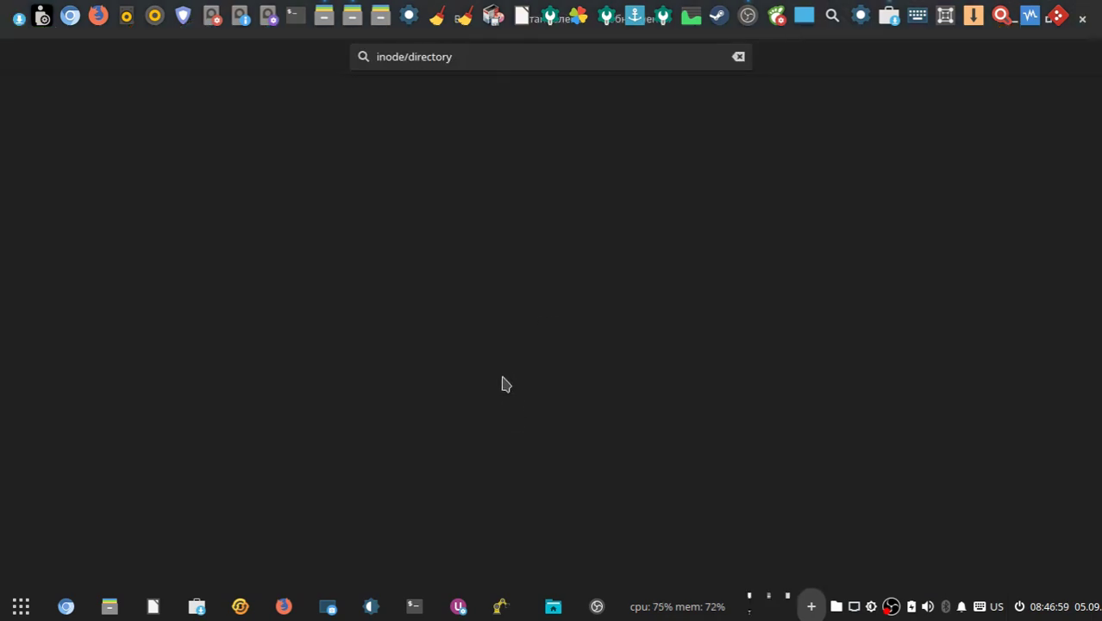
drag(947, 32, 862, 488)
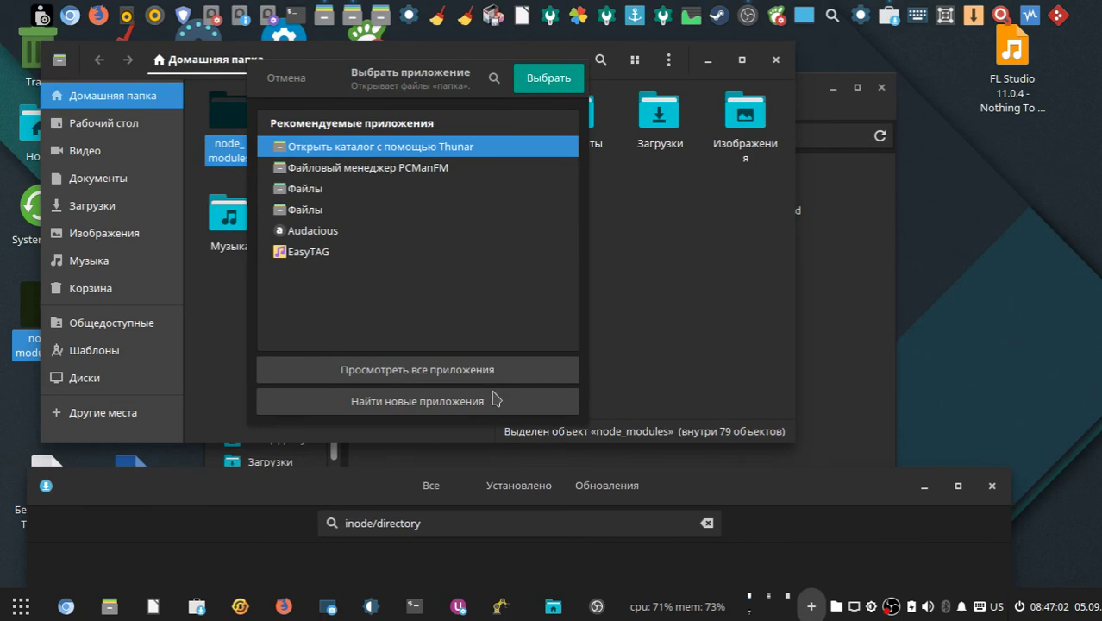
Show all applications in the chooser for the node_modules folder and search them for "baobab".
click(433, 376)
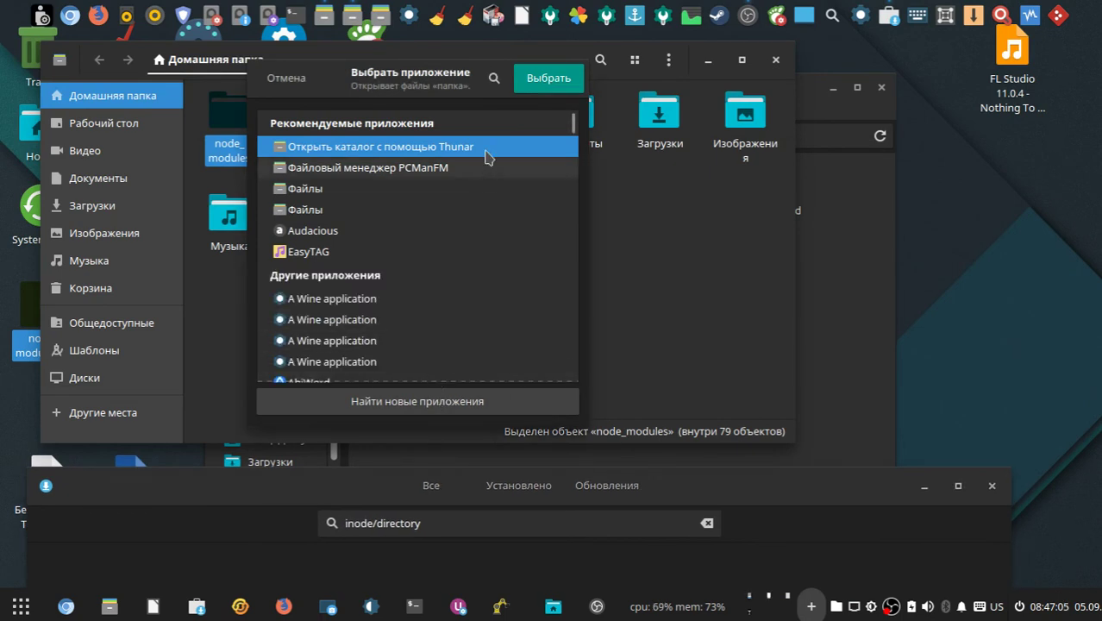
click(493, 80)
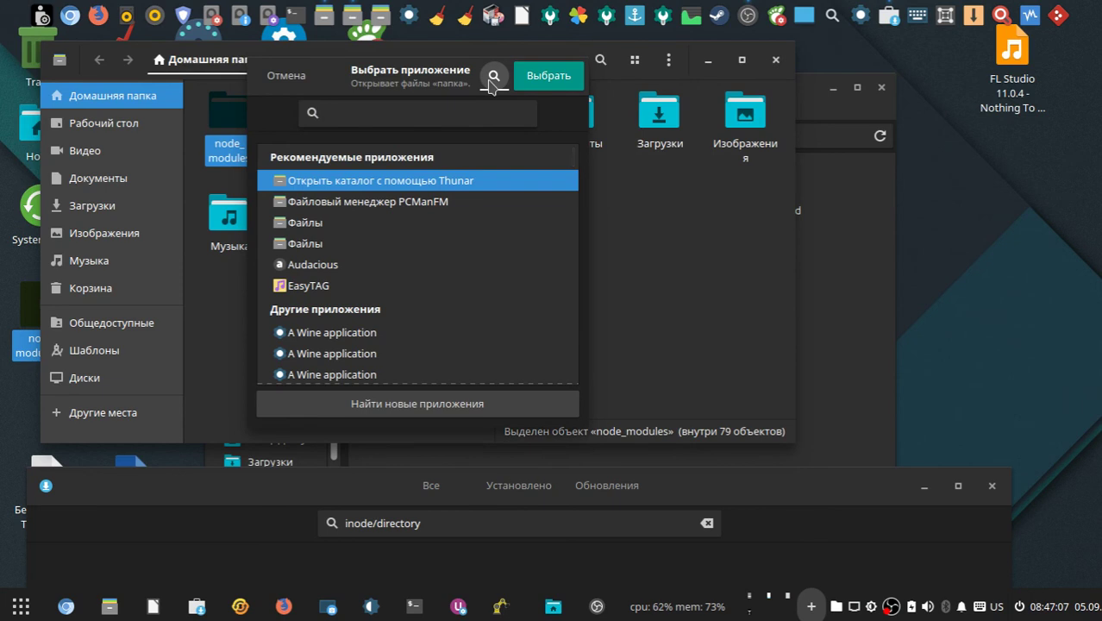
text(baobab)
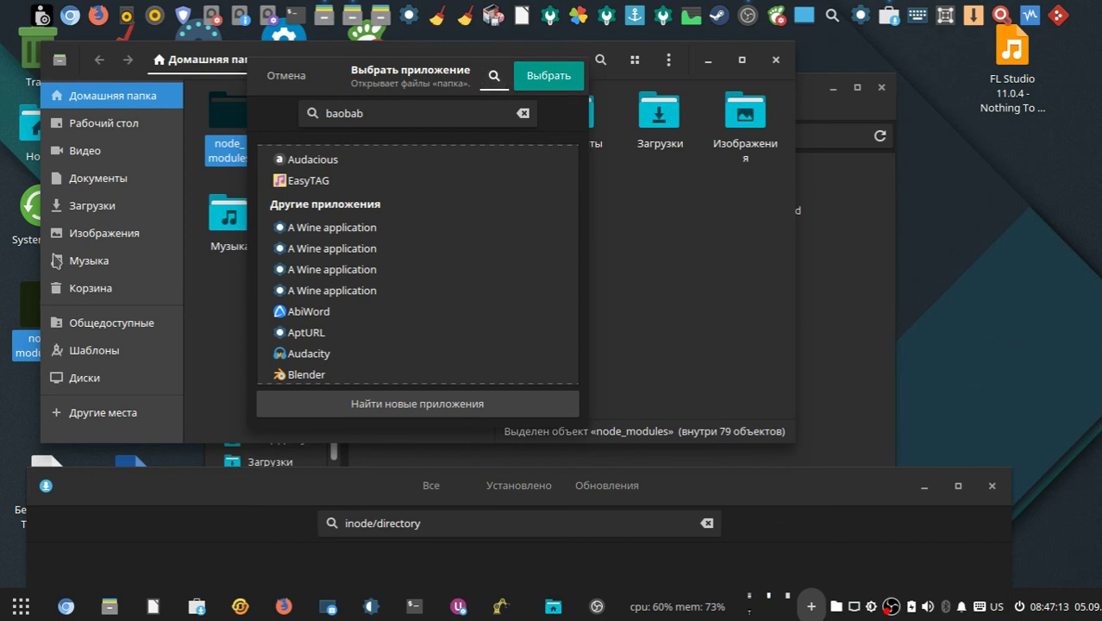
Look through the whole list of other applications for Baobab, and cancel the application selection.
scroll(576, 190, down, 5)
scroll(579, 200, down, 3)
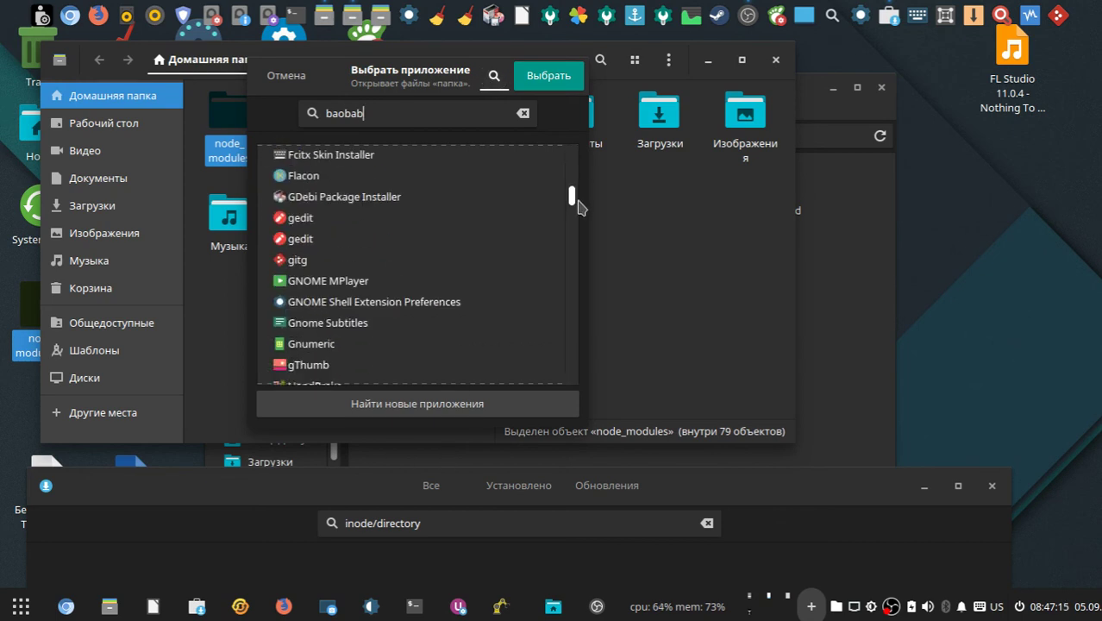
scroll(579, 207, down, 8)
scroll(575, 188, up, 12)
scroll(575, 188, up, 3)
scroll(575, 190, down, 2)
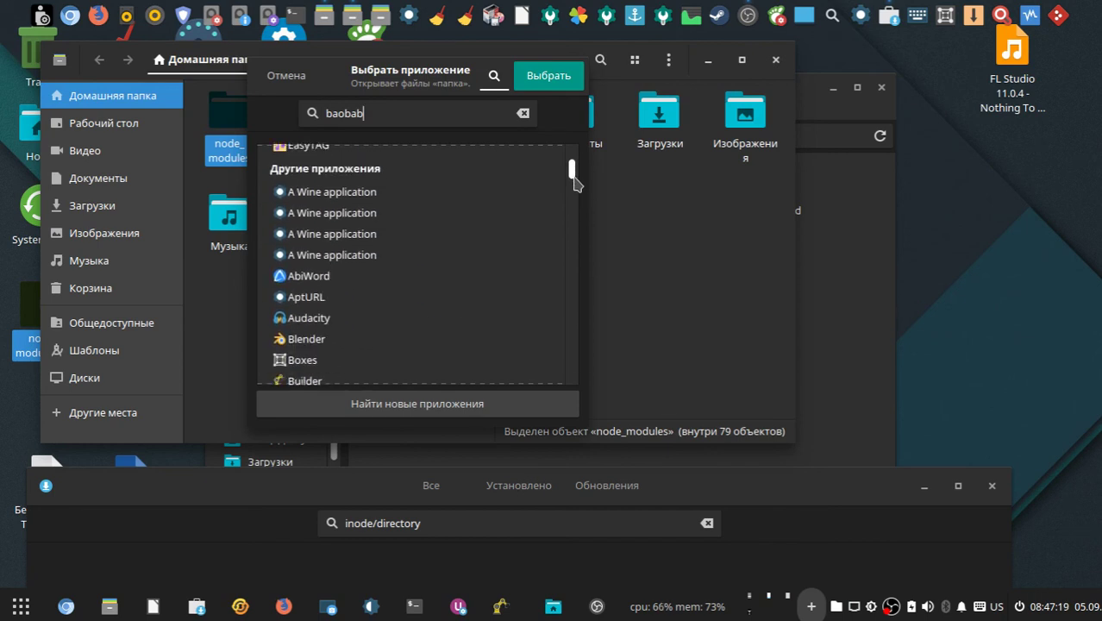
scroll(576, 190, down, 7)
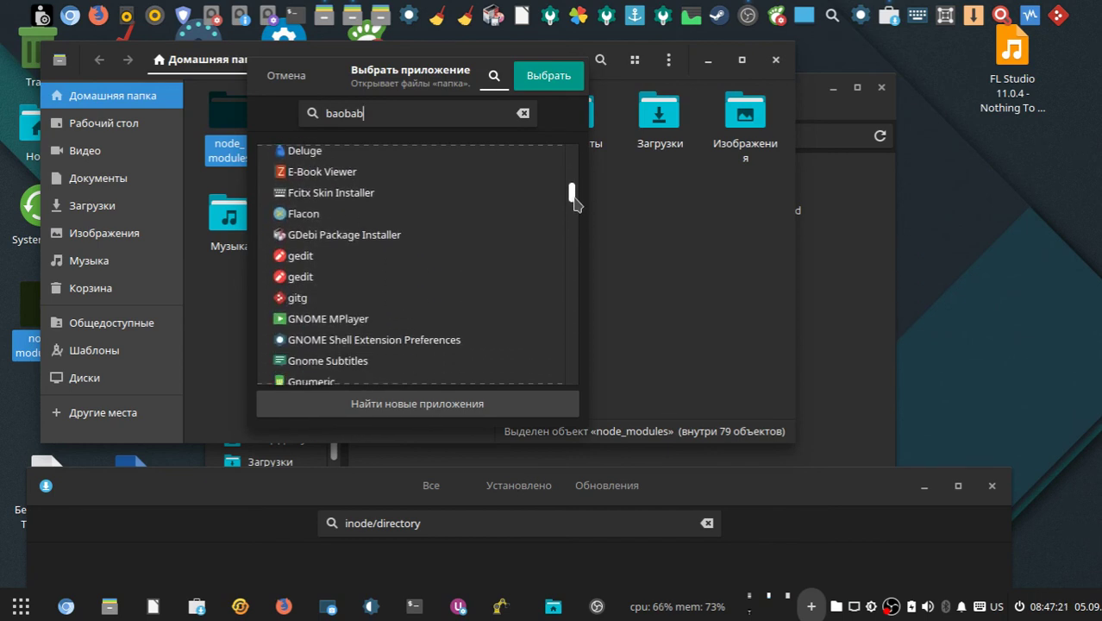
scroll(579, 279, down, 10)
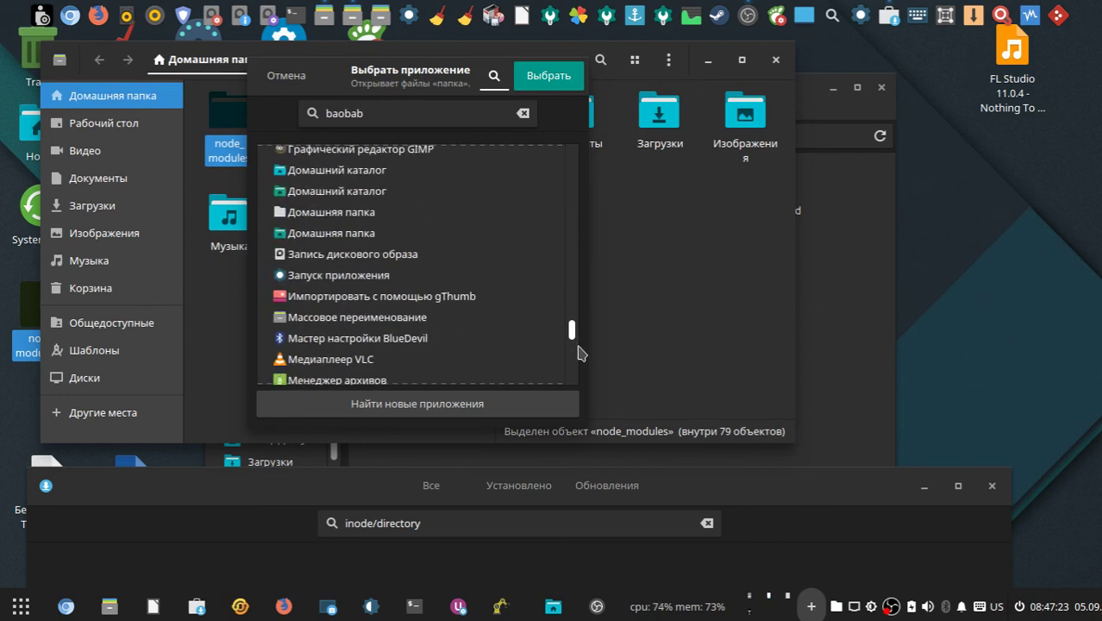
scroll(579, 371, down, 5)
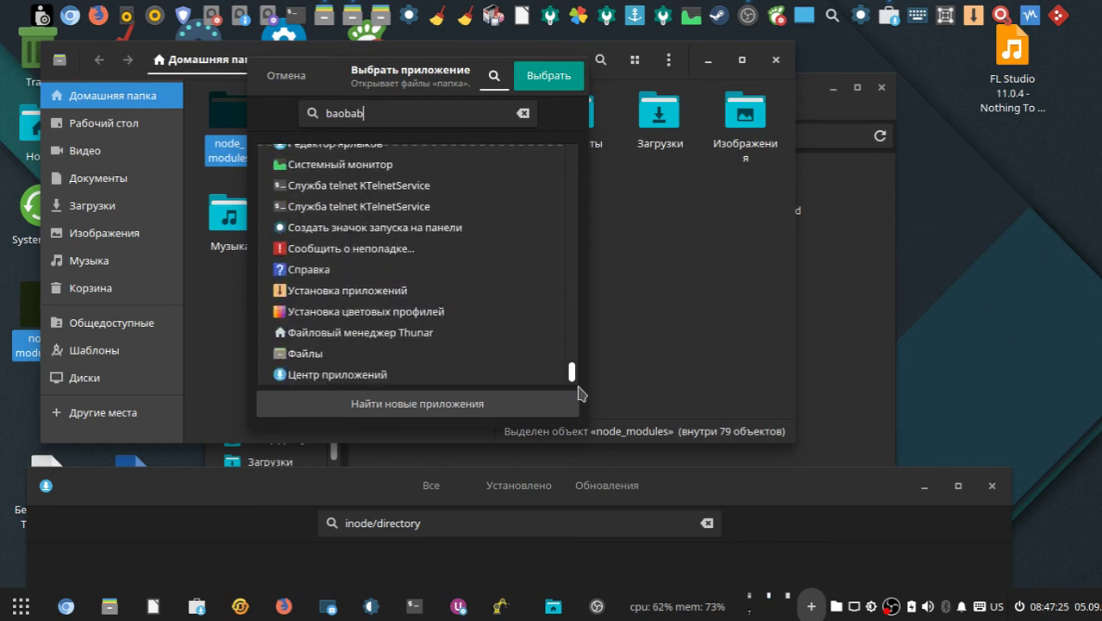
click(319, 75)
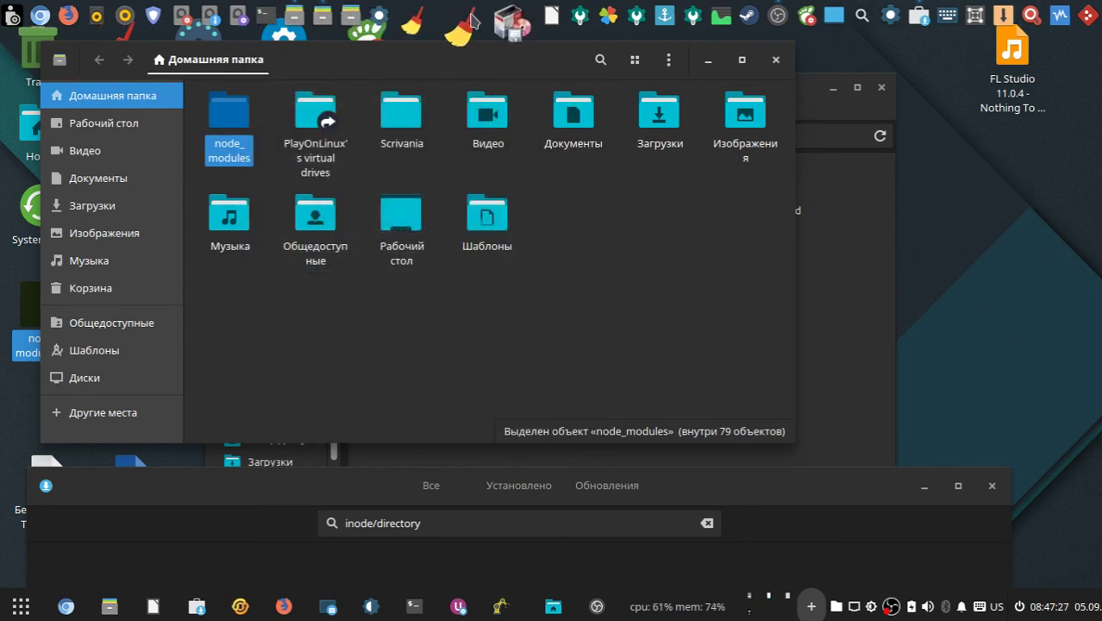